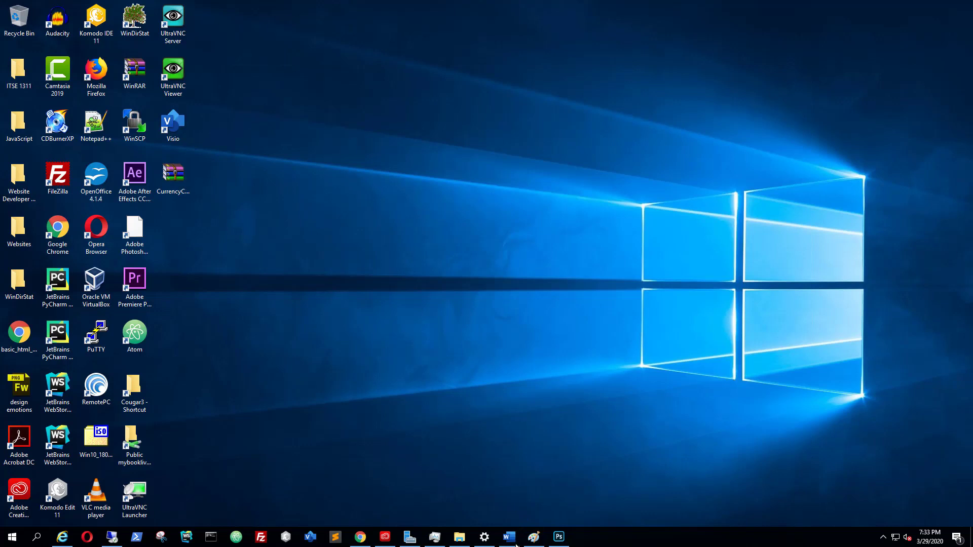
# Step: Bring up the Word logo document and browse its eight logo variations
pyautogui.click(509, 537)
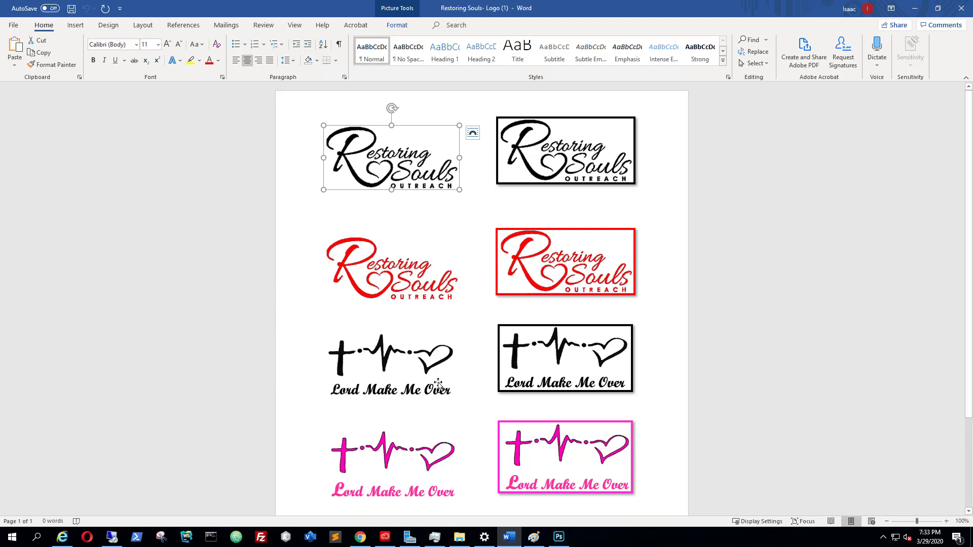
pyautogui.scroll(-4, 603, 412)
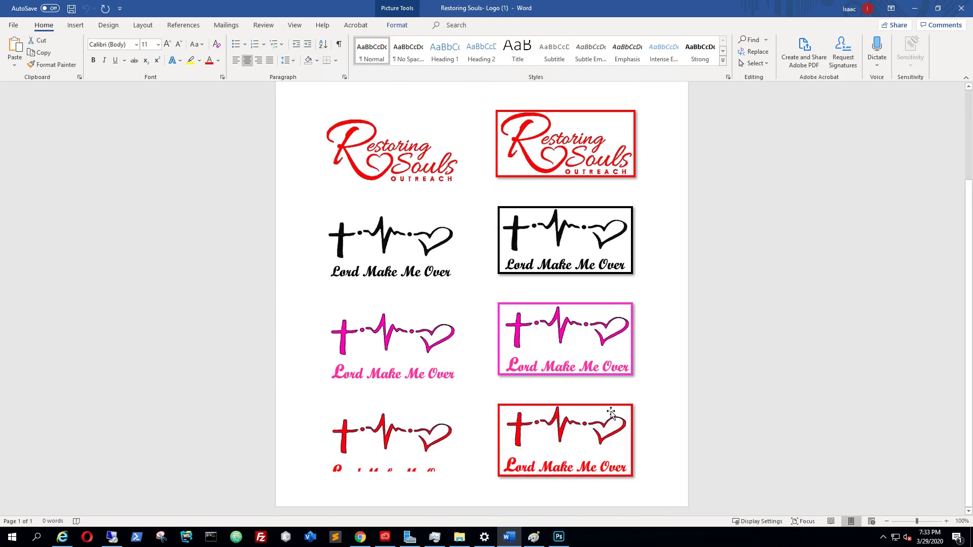
pyautogui.scroll(4, 611, 413)
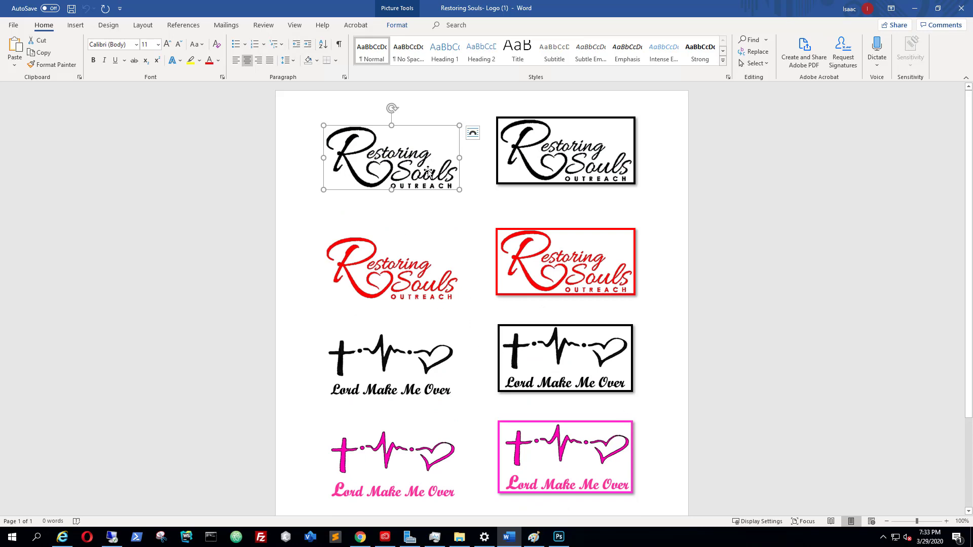
pyautogui.scroll(-4, 581, 202)
pyautogui.scroll(4, 578, 238)
# Step: Compare the red and framed variants, then select the plain black Restoring Souls logo
pyautogui.click(406, 252)
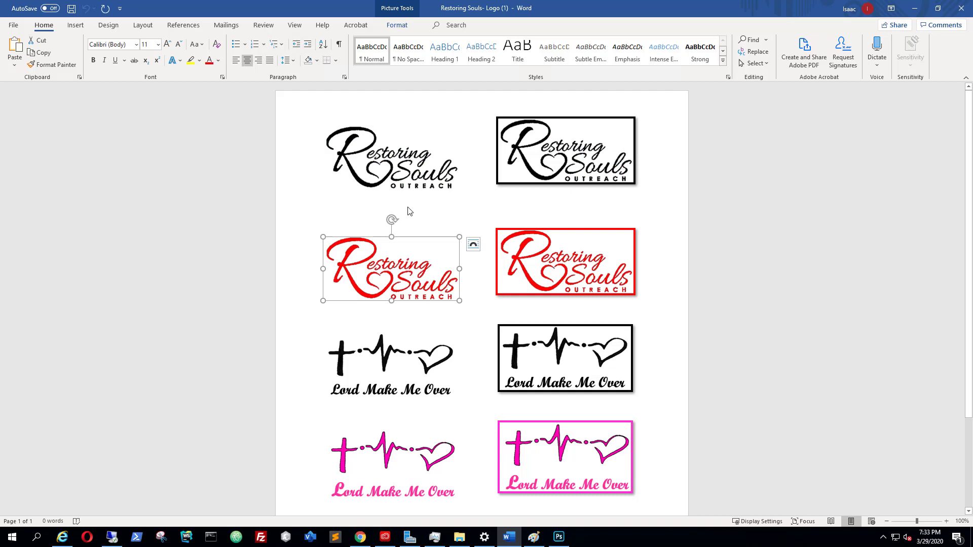
pyautogui.click(405, 175)
pyautogui.click(578, 148)
pyautogui.click(564, 269)
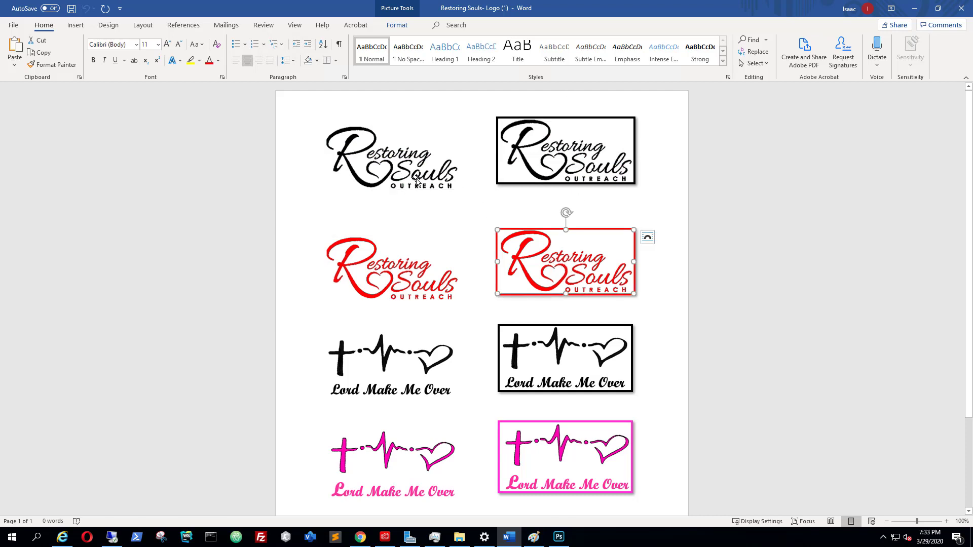
pyautogui.click(413, 178)
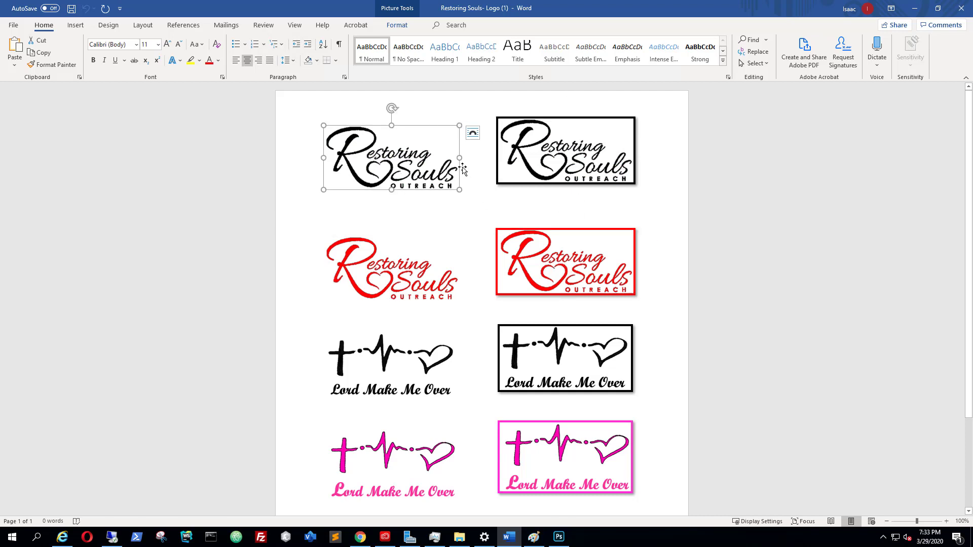
# Step: Switch to Photoshop and open File > New for a clipboard-sized 267 × 126 px document
pyautogui.click(559, 538)
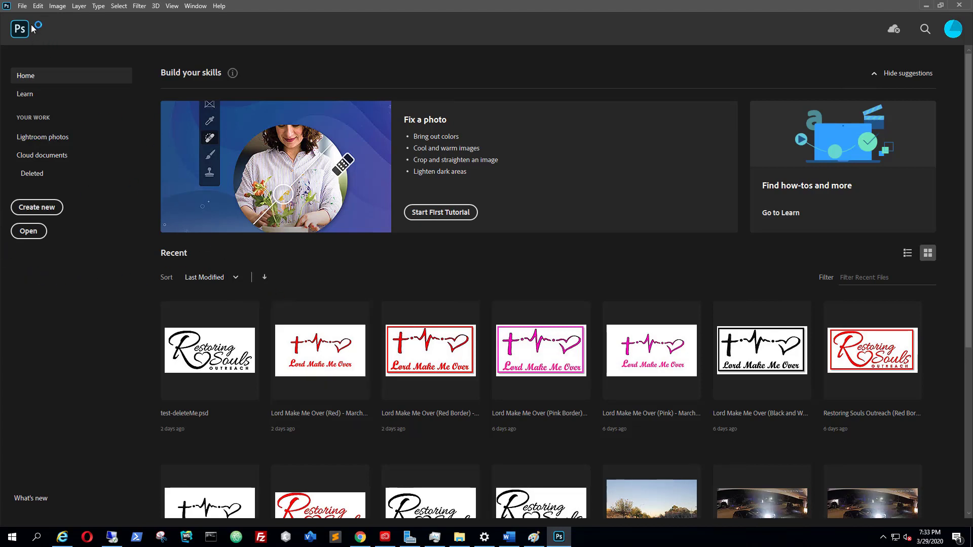
pyautogui.click(24, 6)
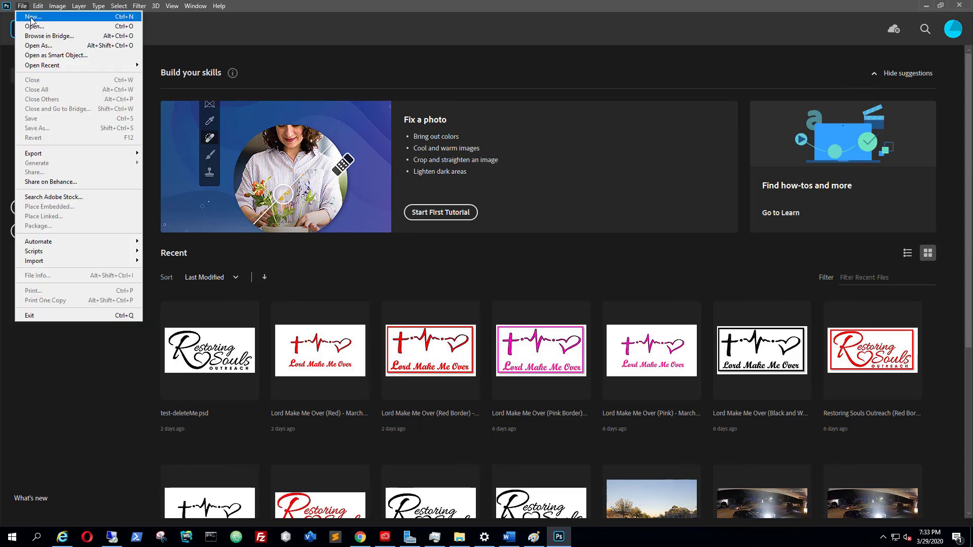
pyautogui.click(32, 17)
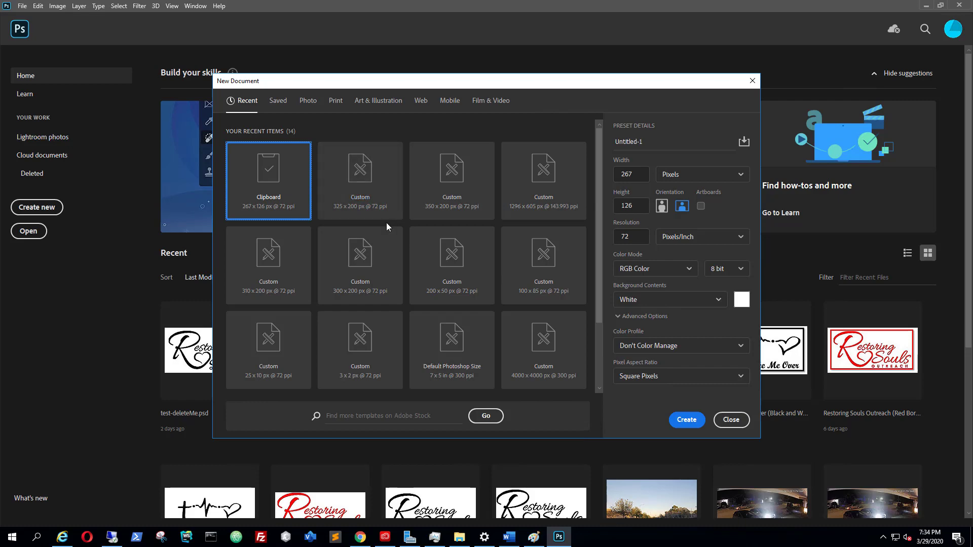
# Step: Choose the Custom 325 × 200 px preset, keeping width in pixels and height at 200
pyautogui.click(508, 541)
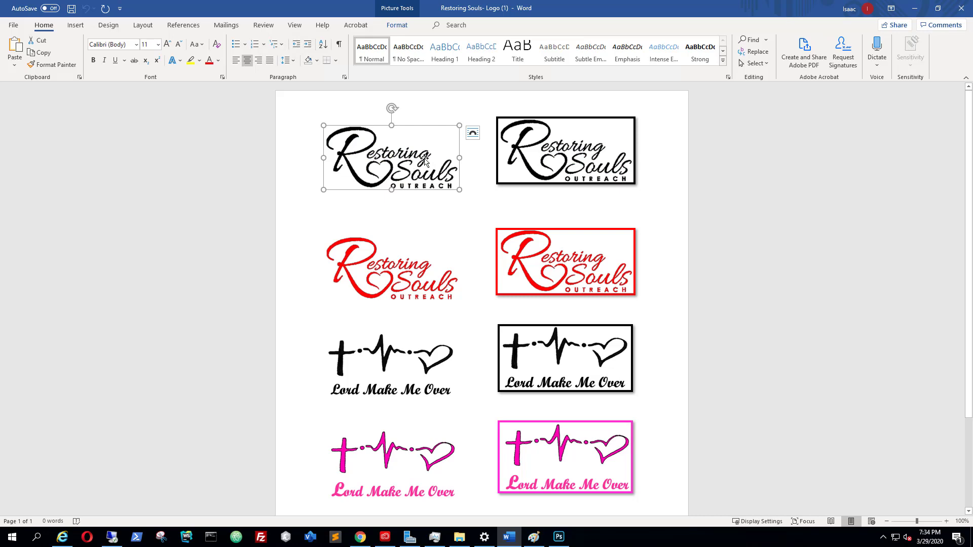
pyautogui.click(559, 536)
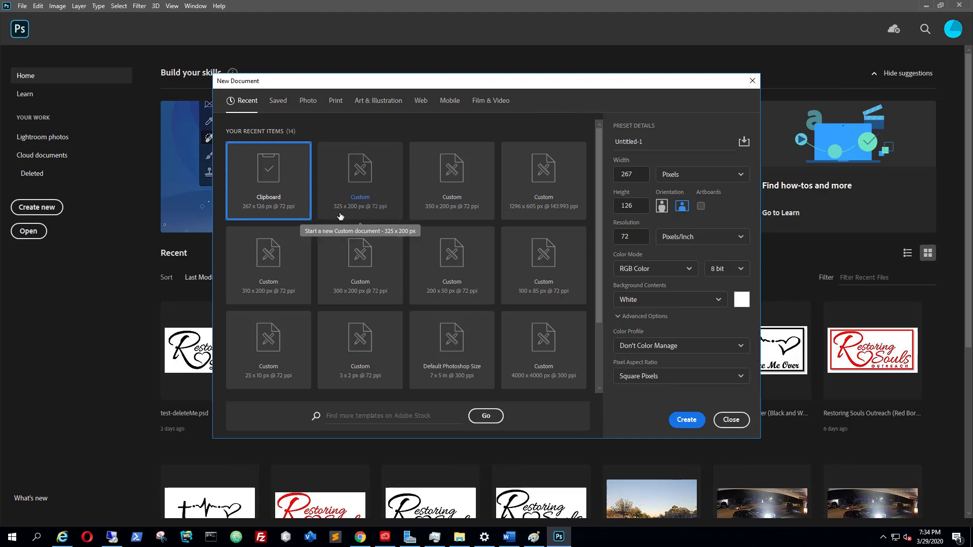
pyautogui.click(389, 209)
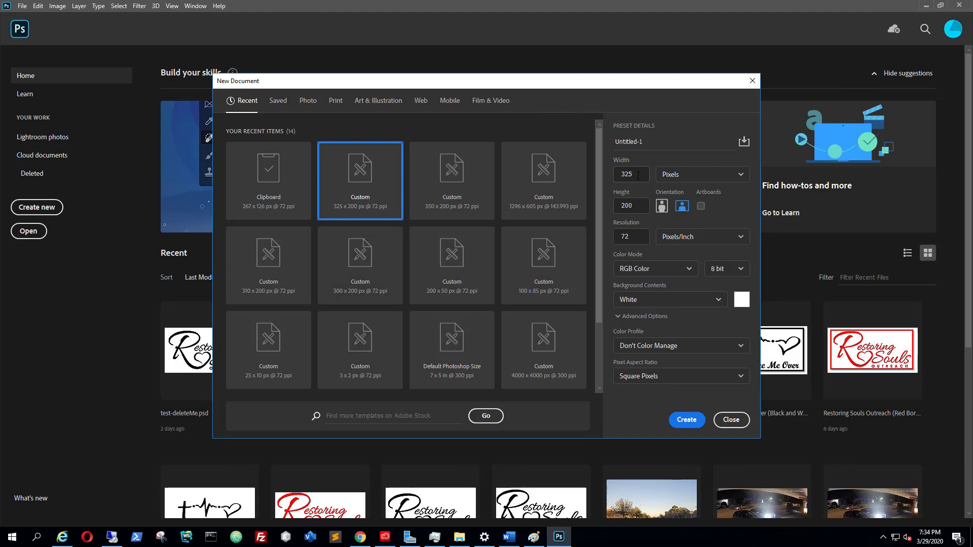
pyautogui.click(674, 175)
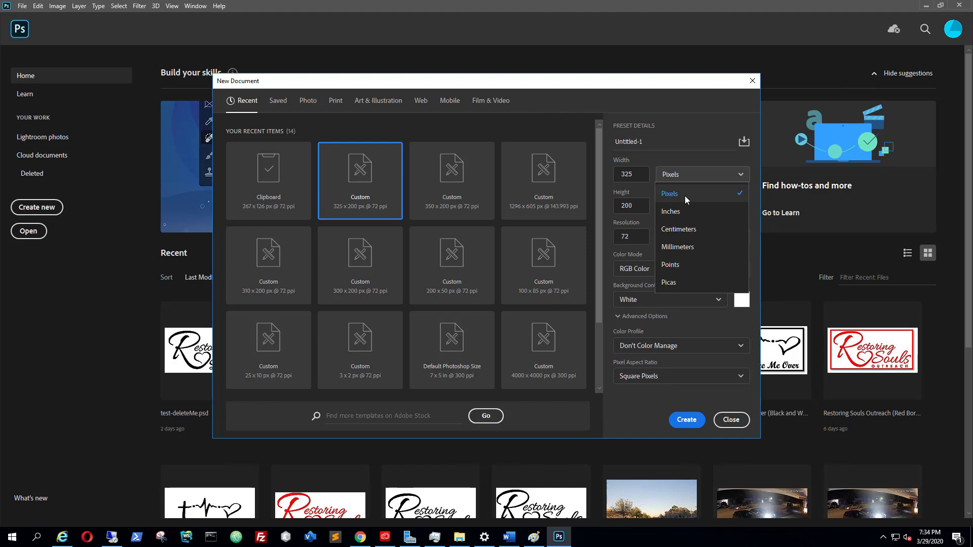
pyautogui.click(667, 167)
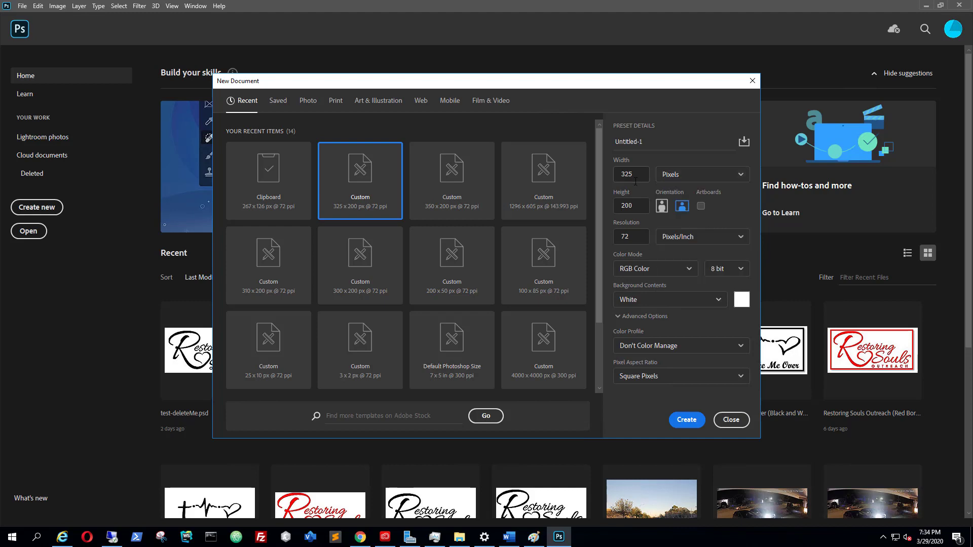
pyautogui.click(622, 205)
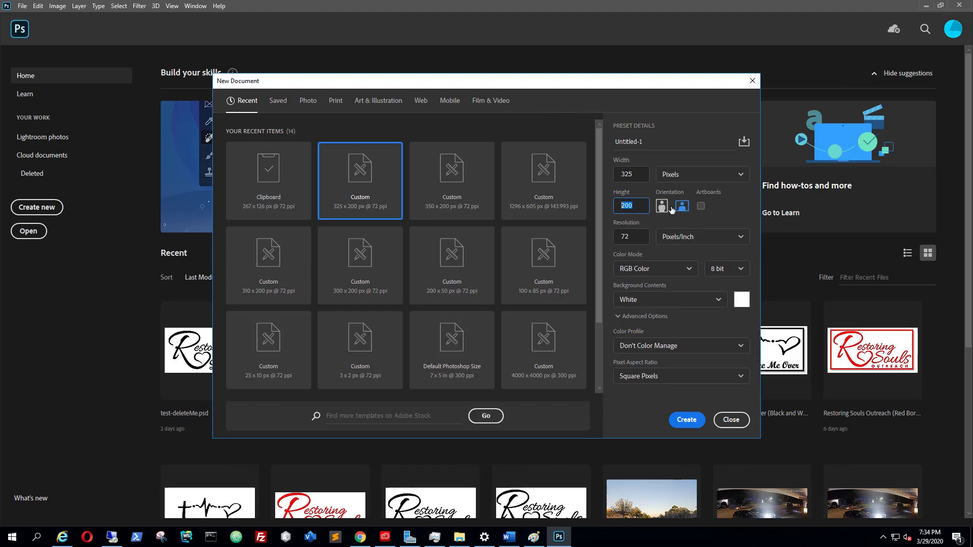
pyautogui.click(509, 536)
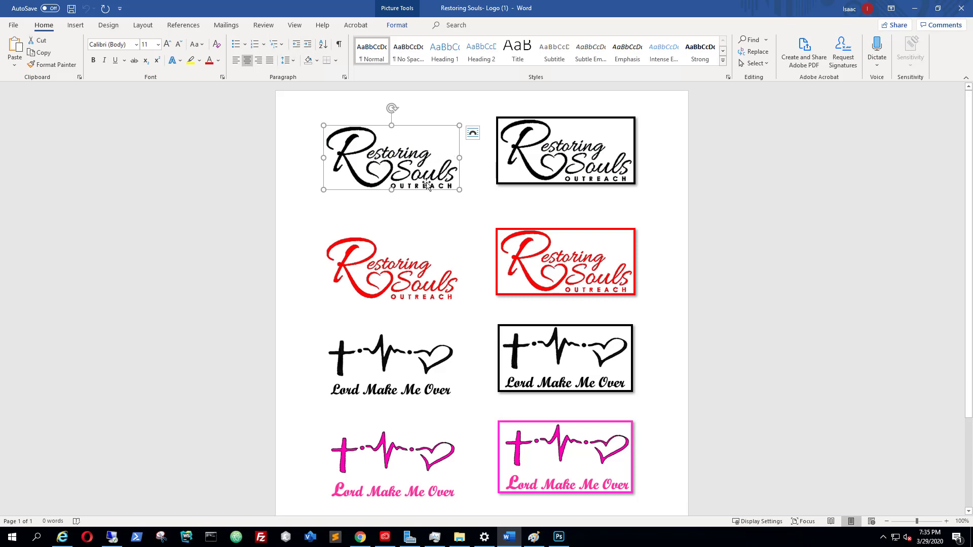
pyautogui.click(559, 537)
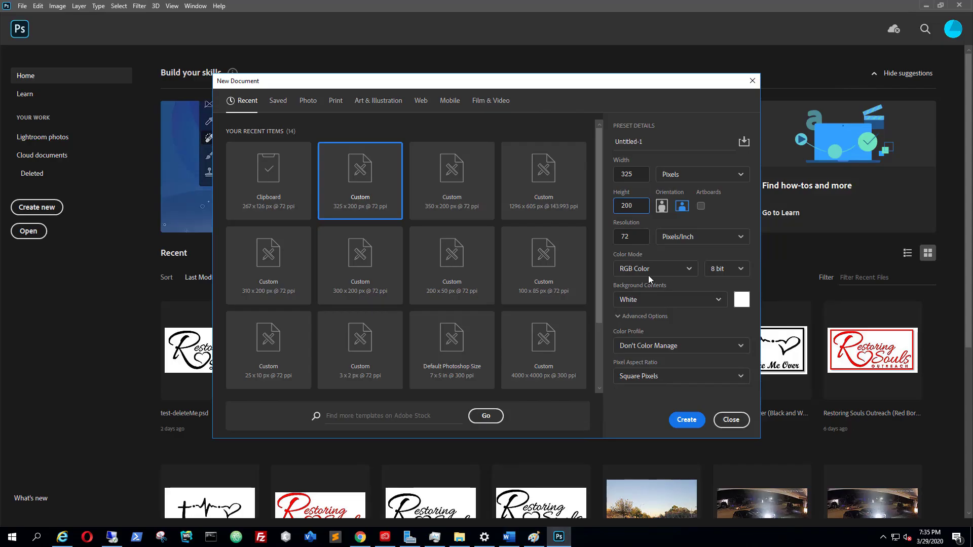
pyautogui.click(683, 209)
# Step: Create the 325 × 200 canvas and Paste in Place the black logo as Layer 1
pyautogui.click(687, 419)
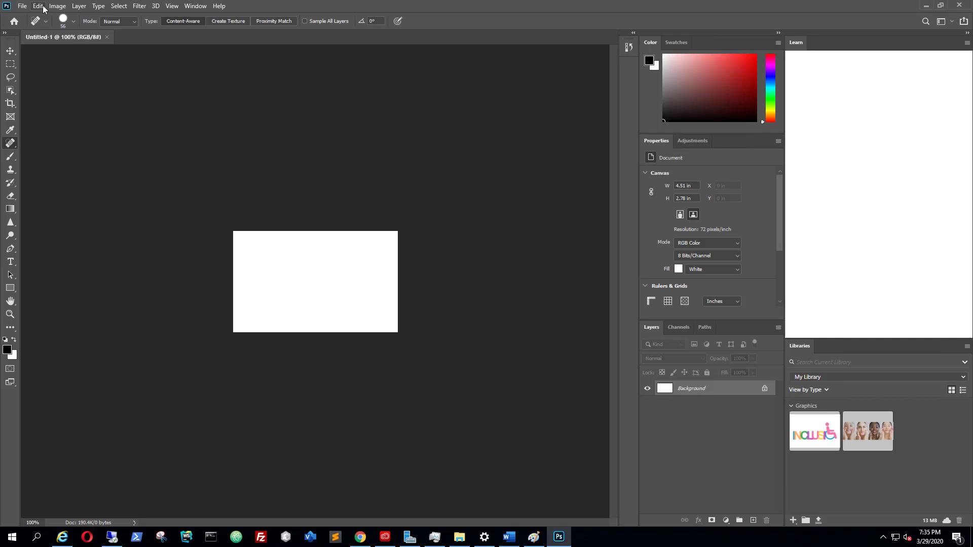
pyautogui.click(39, 6)
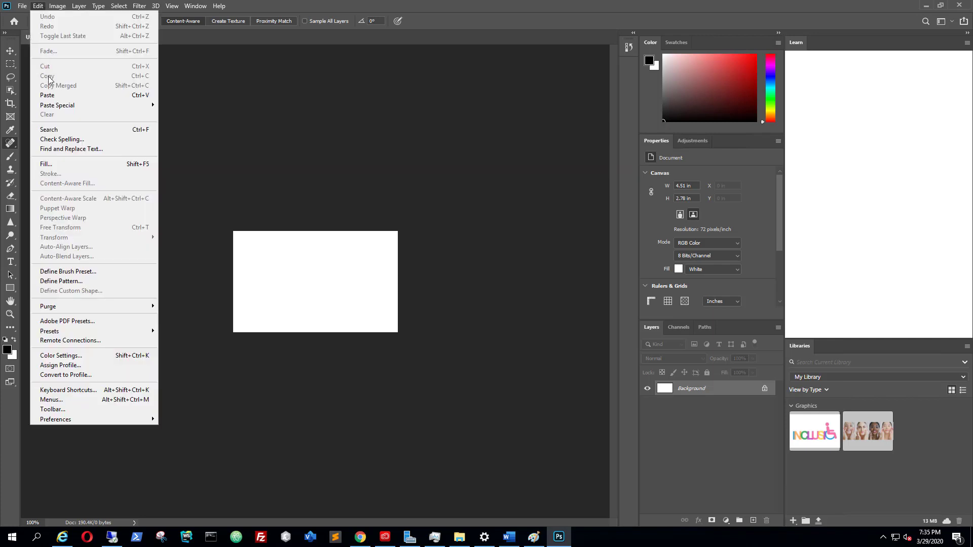
pyautogui.moveTo(51, 105)
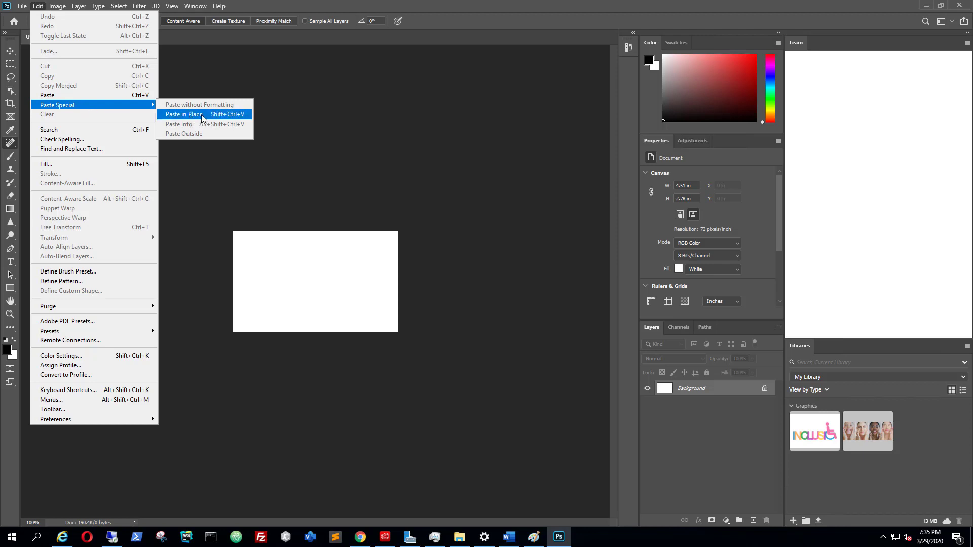
pyautogui.click(184, 115)
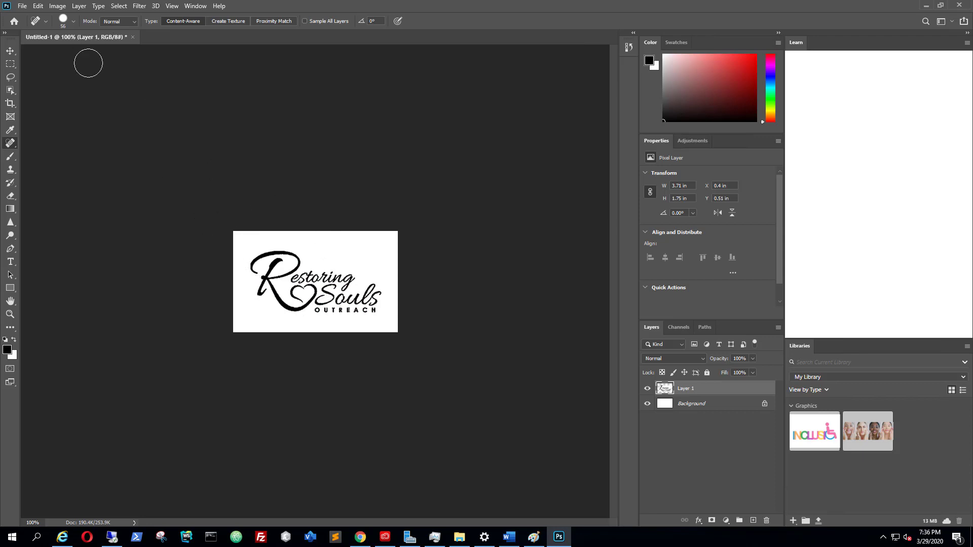
# Step: Resize the canvas to 300 × 160 pixels in Canvas Size, accepting the clipping warning
pyautogui.click(58, 7)
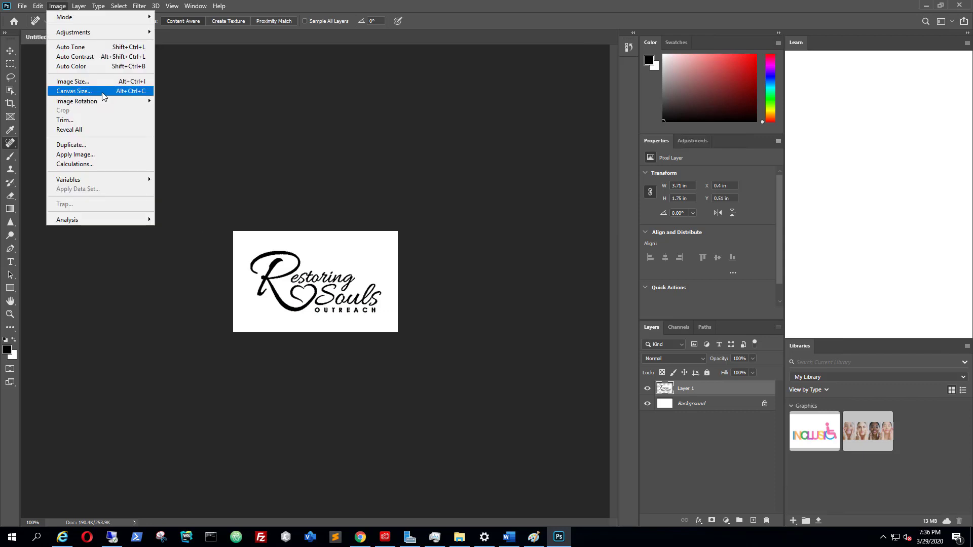
pyautogui.click(75, 91)
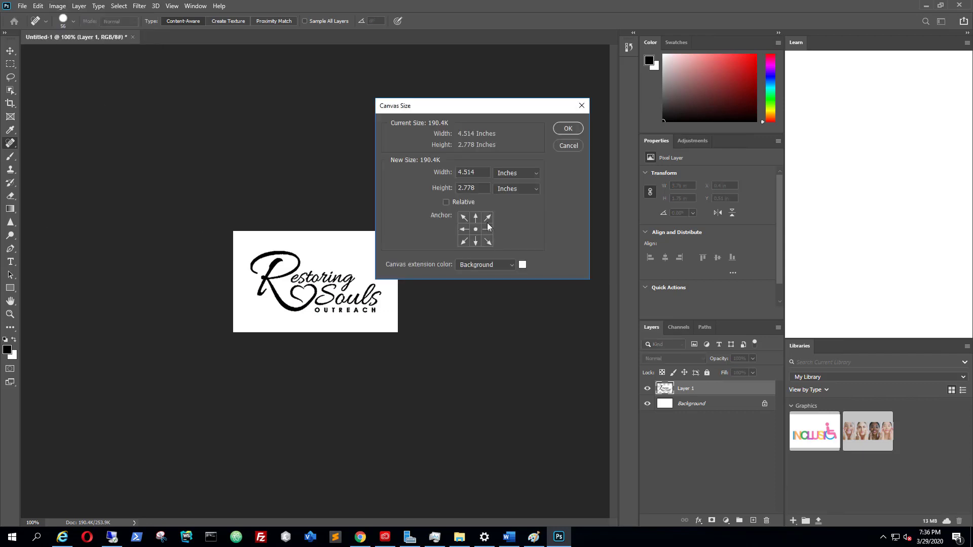
pyautogui.click(524, 177)
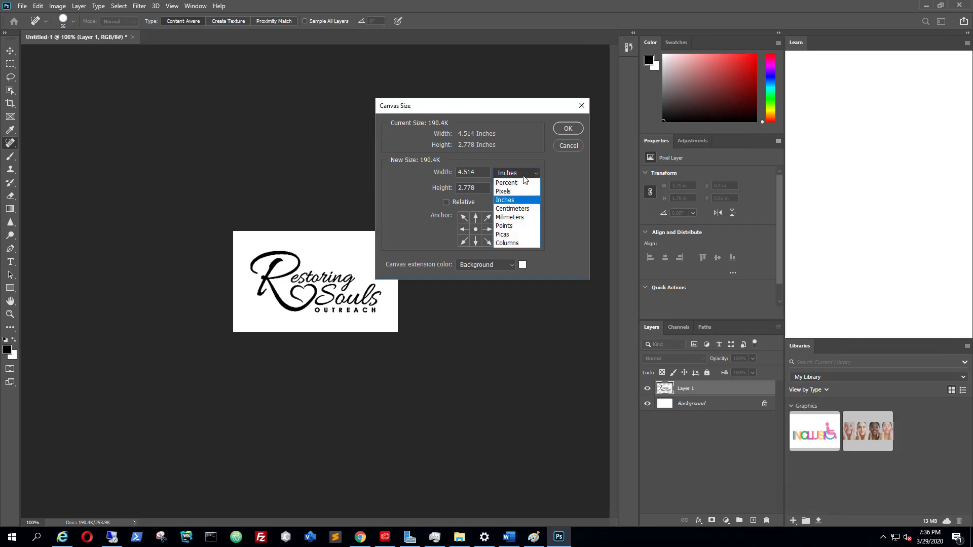
pyautogui.click(513, 183)
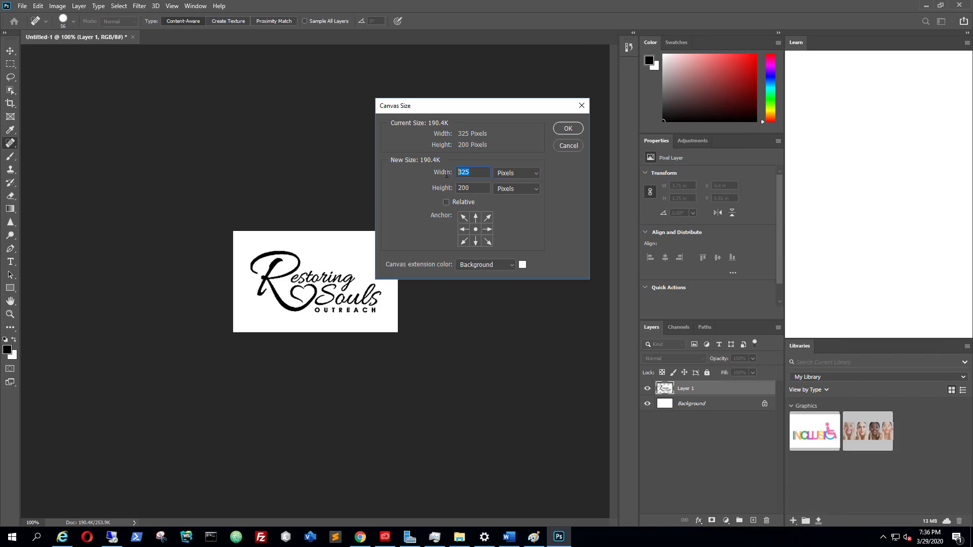
pyautogui.write('300')
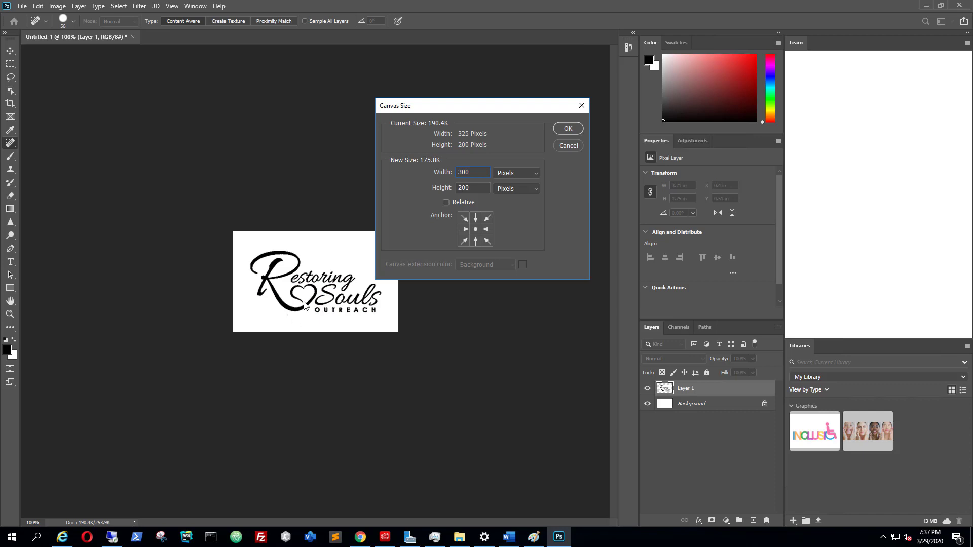
pyautogui.moveTo(473, 184); pyautogui.dragTo(455, 186)
pyautogui.write('1')
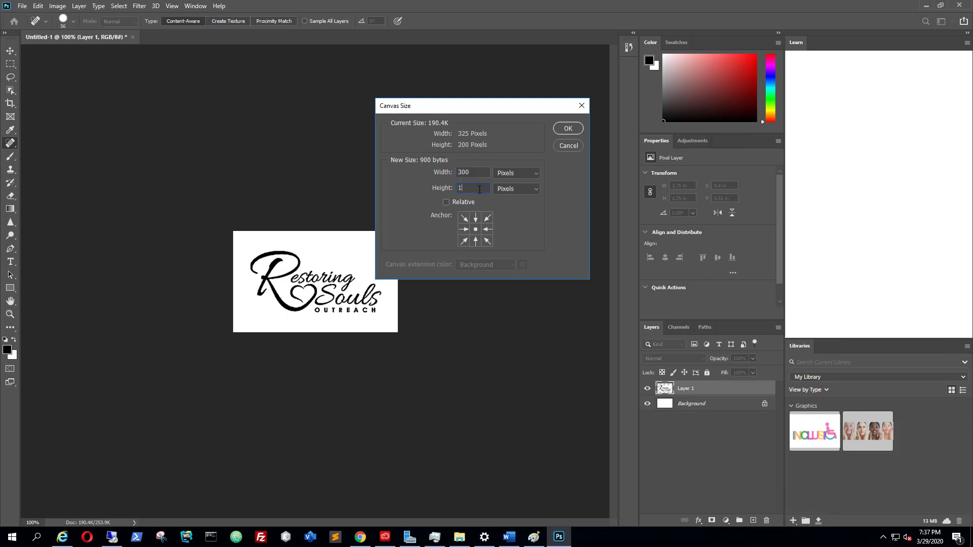
pyautogui.write('60')
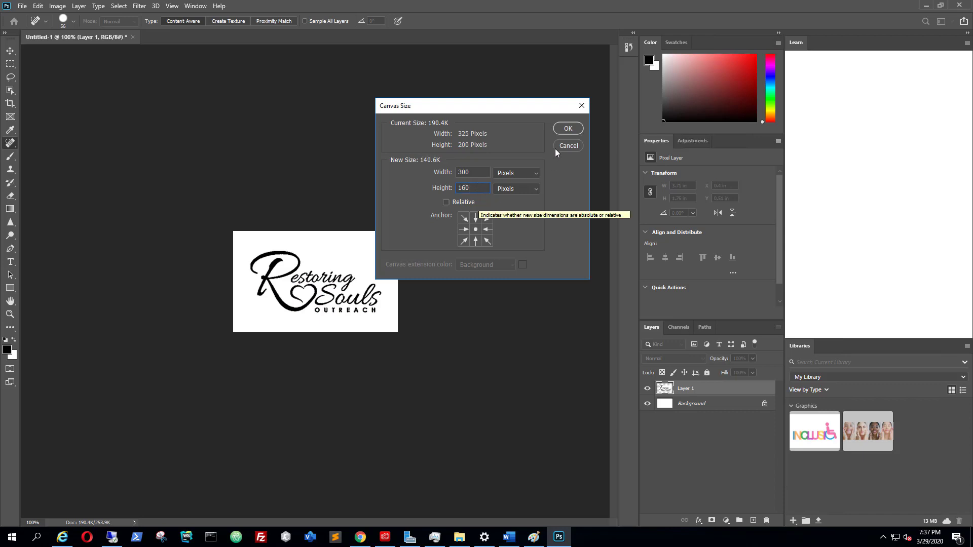
pyautogui.click(567, 127)
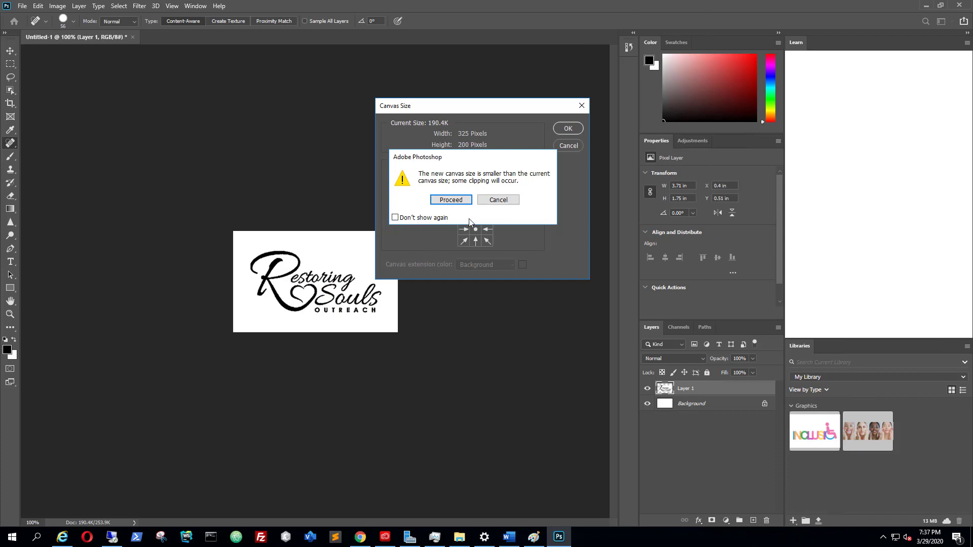
pyautogui.click(450, 199)
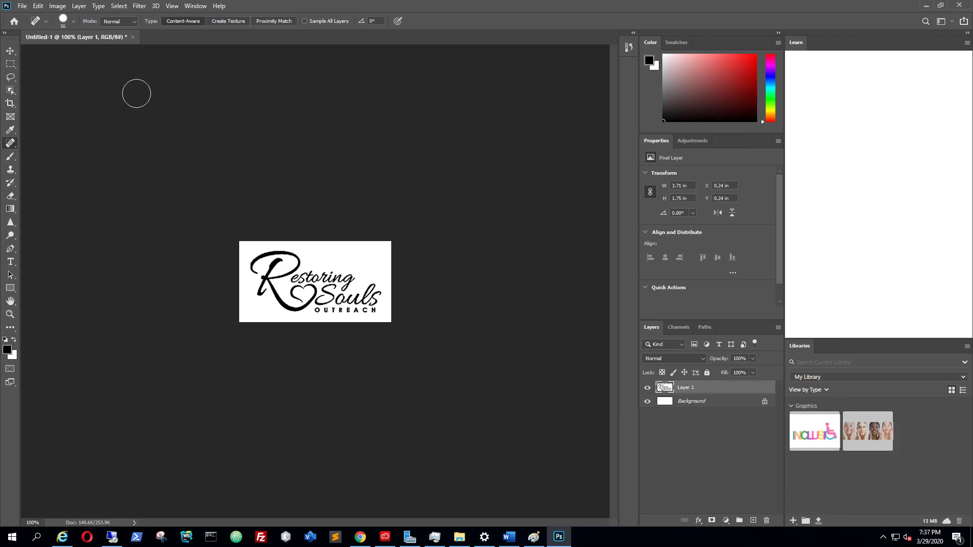
# Step: Resize the canvas again to 280 × 140 pixels, accepting the clipping warning
pyautogui.click(60, 6)
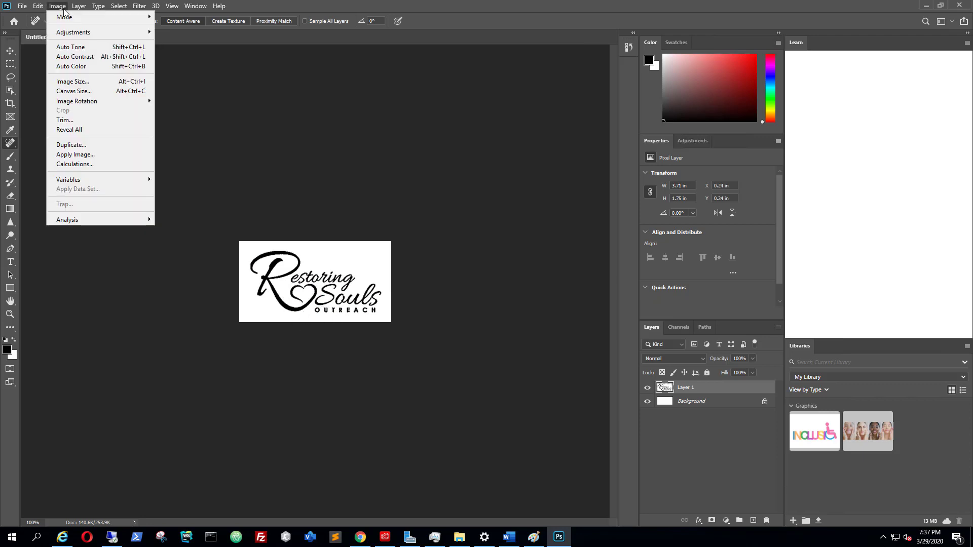
pyautogui.click(79, 97)
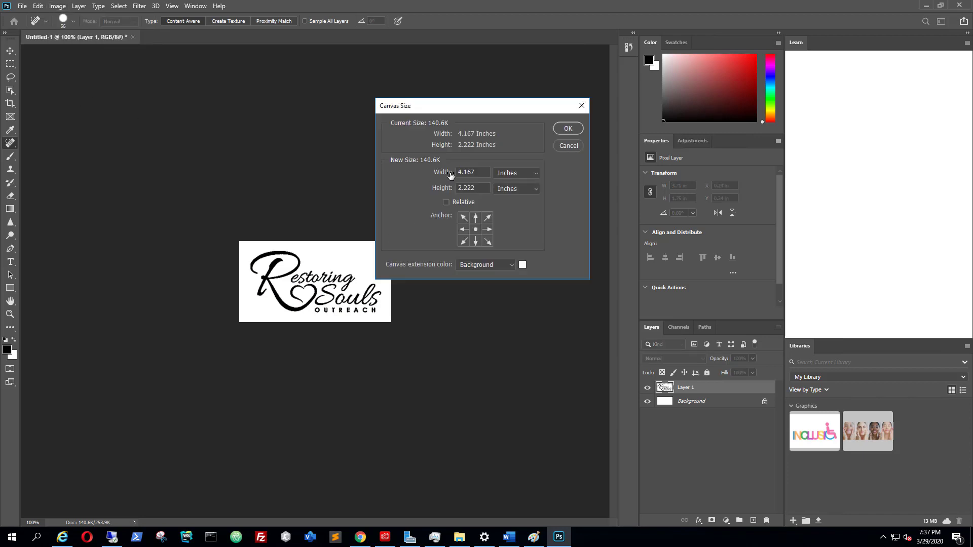
pyautogui.click(514, 172)
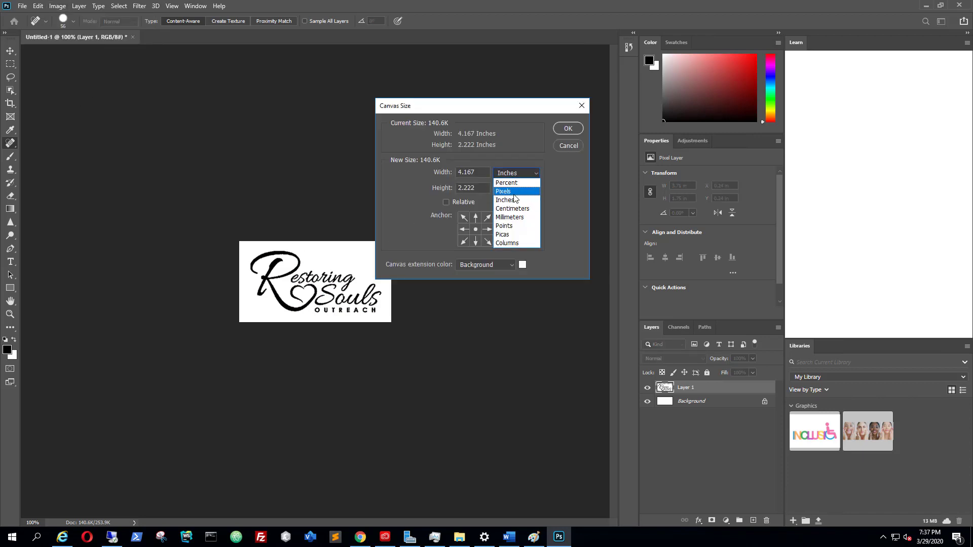
pyautogui.click(511, 174)
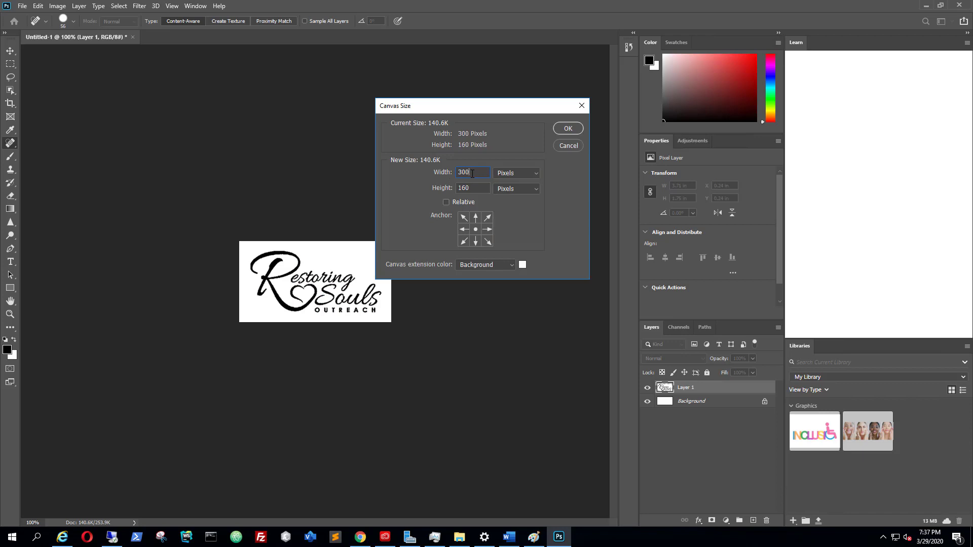
pyautogui.doubleClick(464, 173)
pyautogui.write('280')
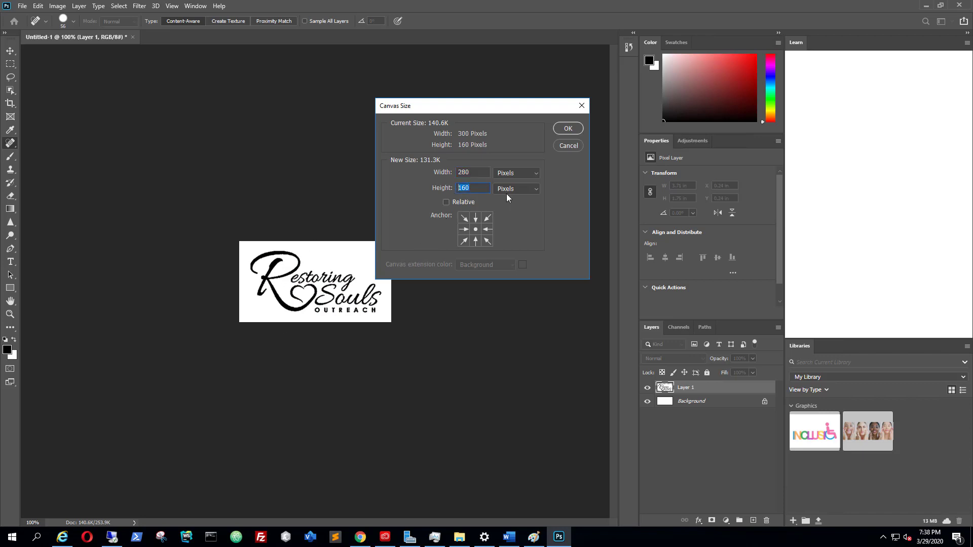
pyautogui.write('140')
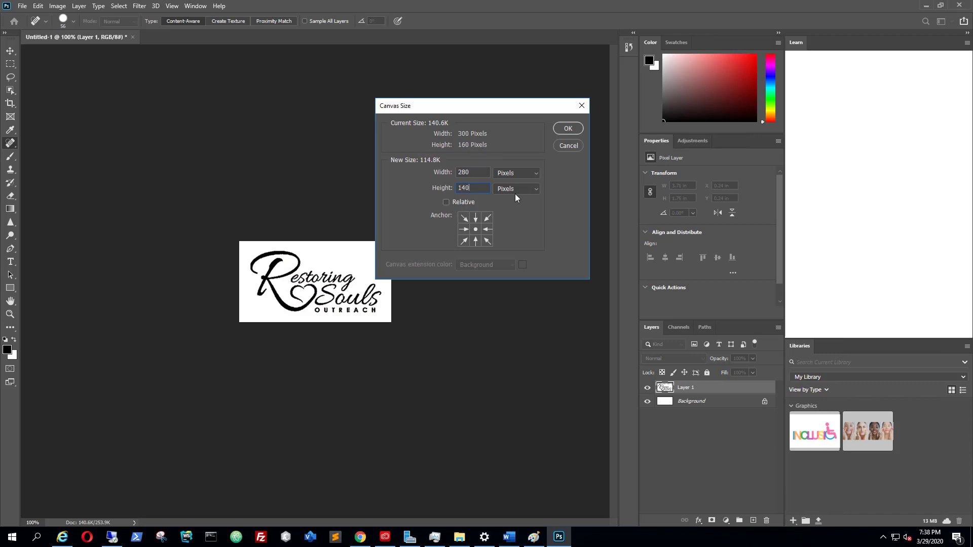
pyautogui.click(568, 129)
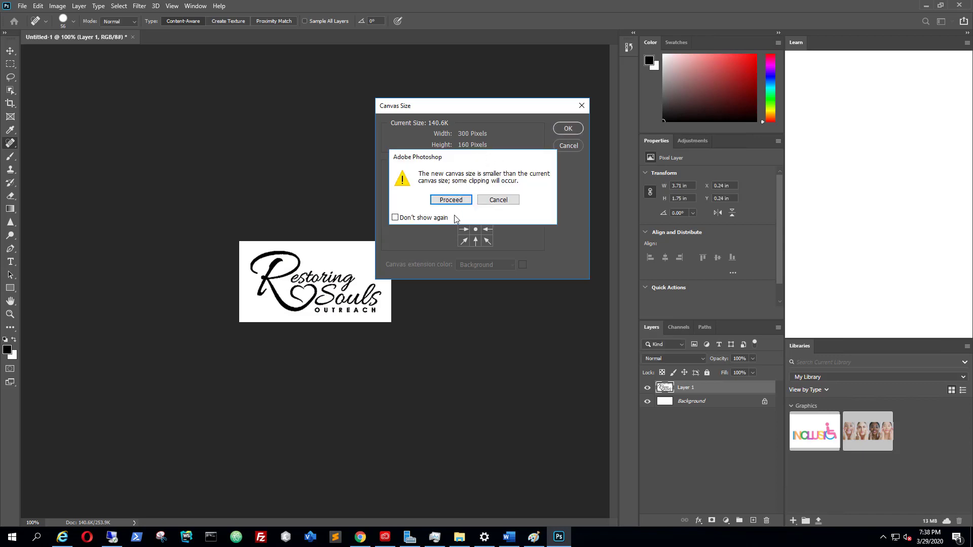
pyautogui.click(464, 200)
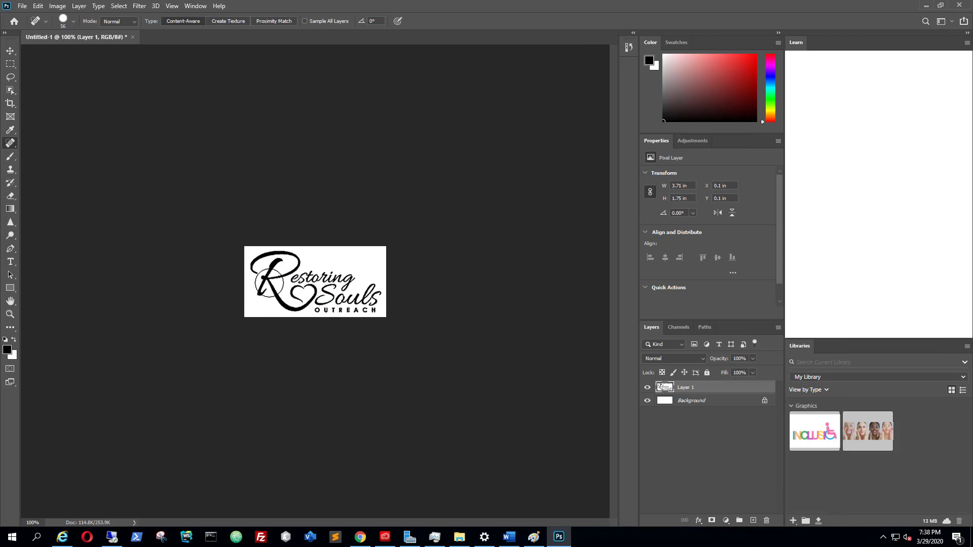
# Step: Open File > Export > Export As for Untitled-1, keeping SVG as the format
pyautogui.click(23, 7)
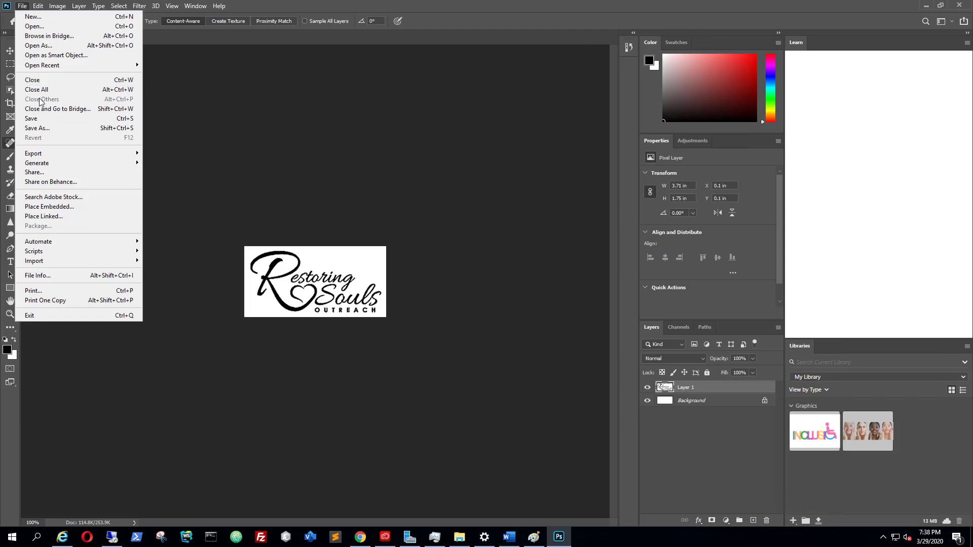
pyautogui.moveTo(45, 153)
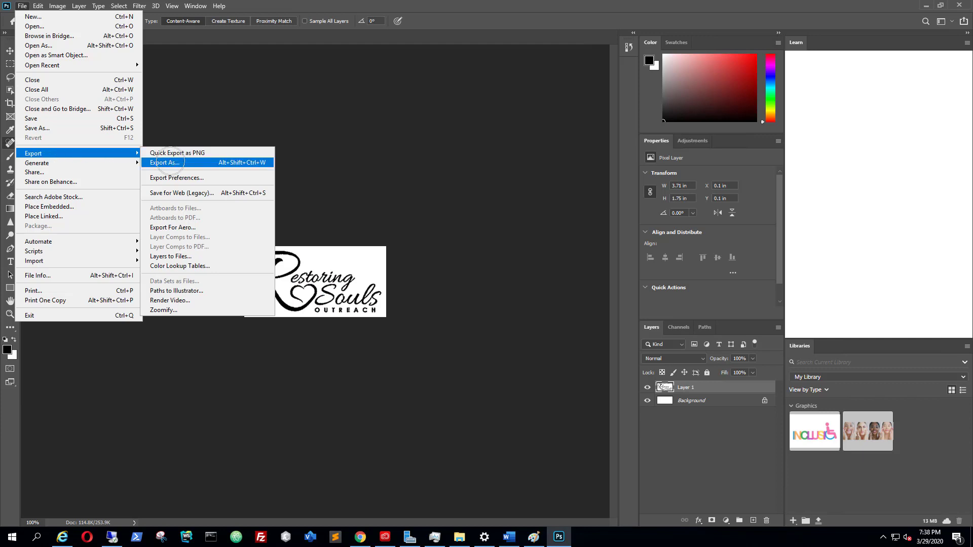
pyautogui.click(171, 163)
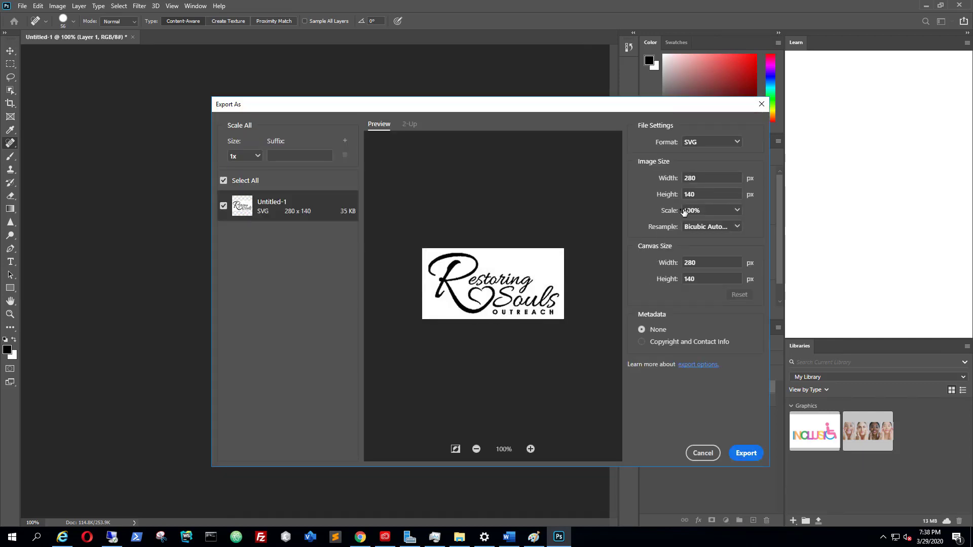
pyautogui.click(738, 143)
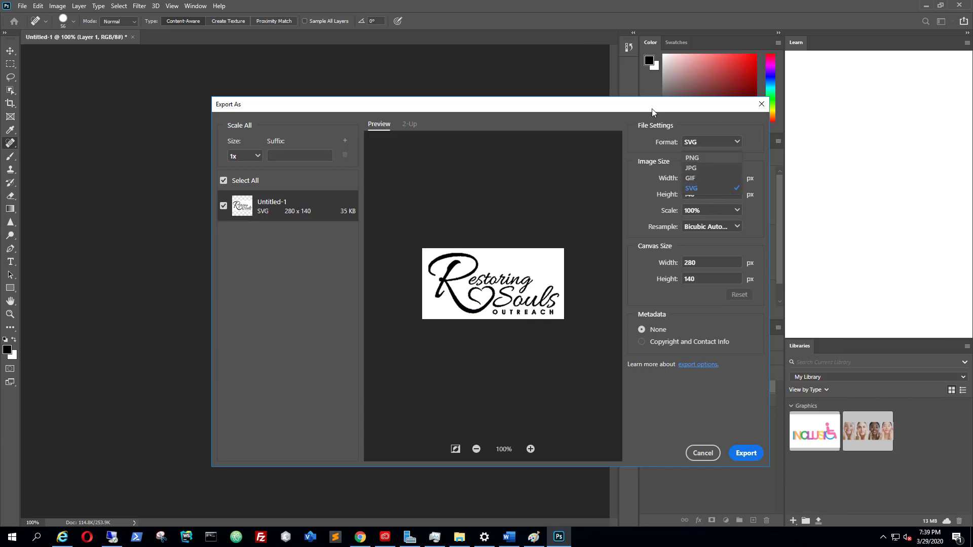
pyautogui.click(756, 147)
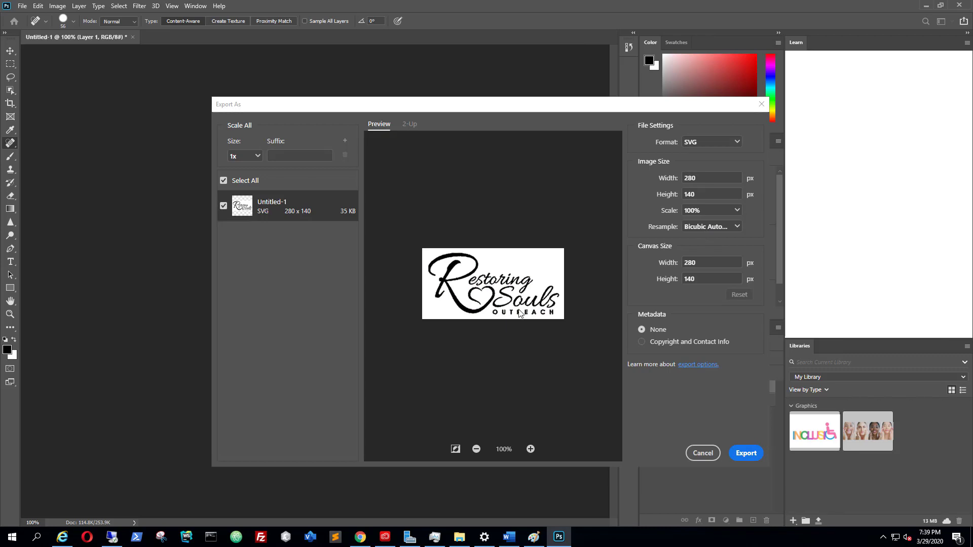
# Step: Export to This PC > Documents under the name 'test2-deleteme' and save
pyautogui.click(746, 453)
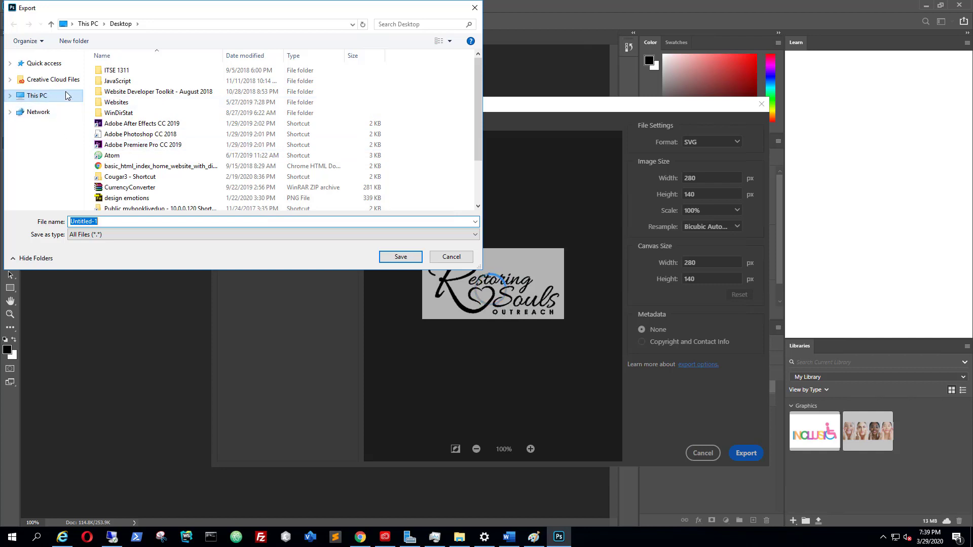
pyautogui.click(10, 95)
pyautogui.click(56, 122)
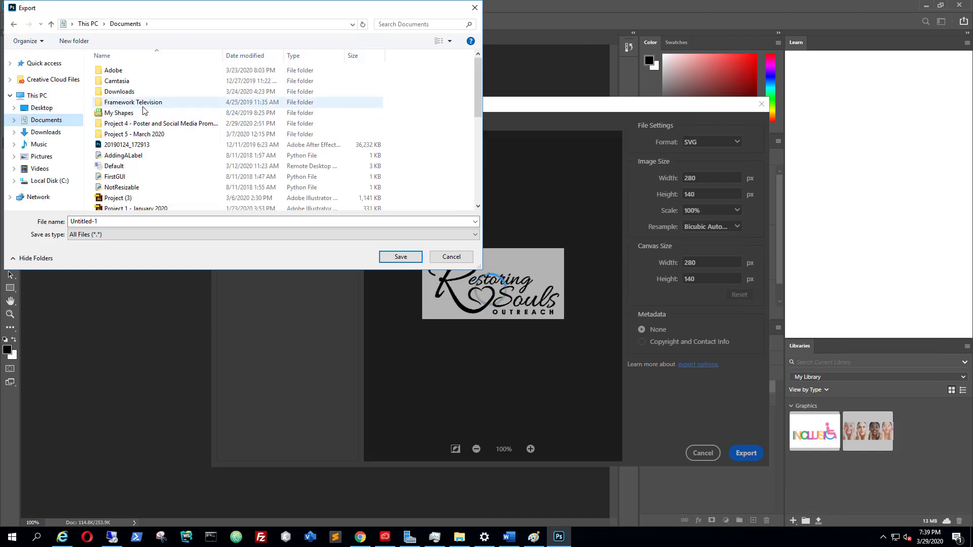
pyautogui.scroll(-3, 202, 148)
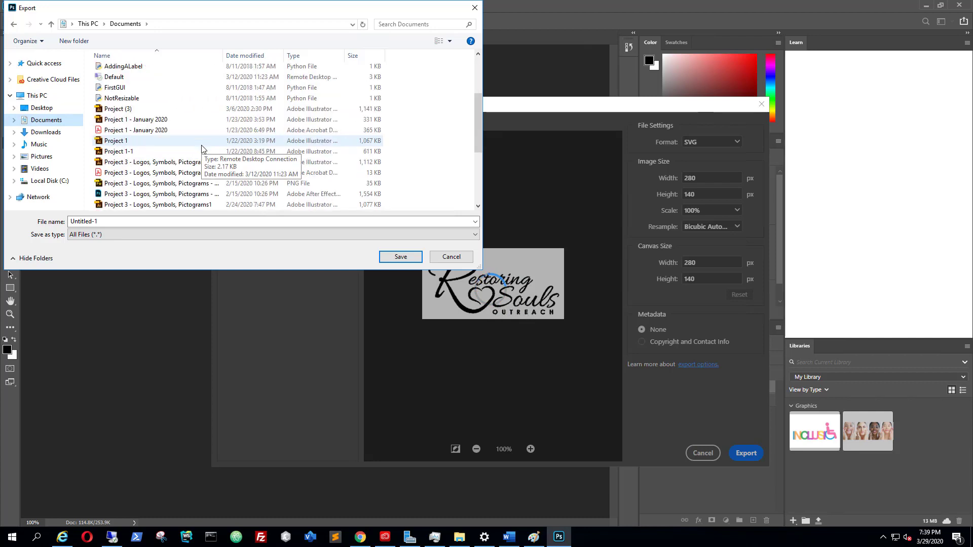
pyautogui.scroll(-4, 201, 149)
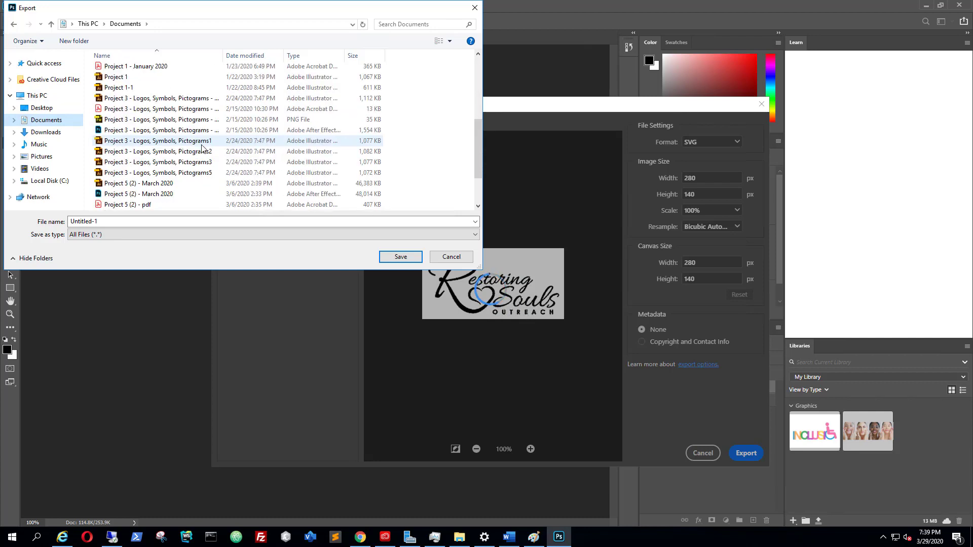
pyautogui.click(107, 222)
pyautogui.write('test')
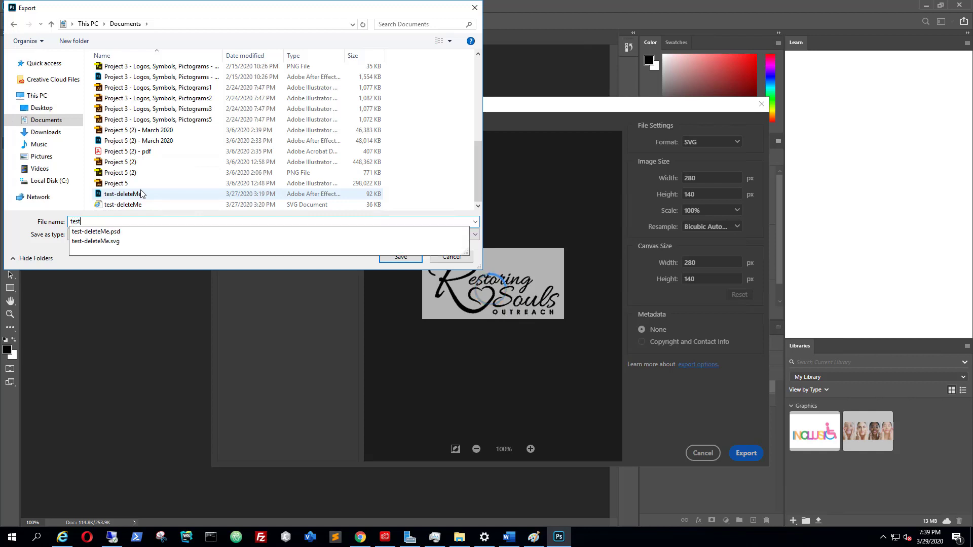
pyautogui.write('2-deleteme')
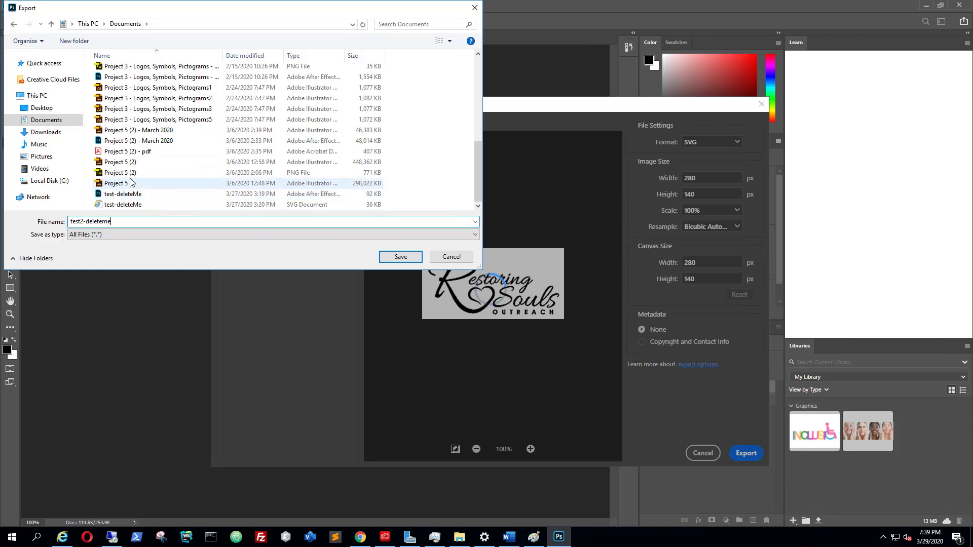
pyautogui.click(406, 257)
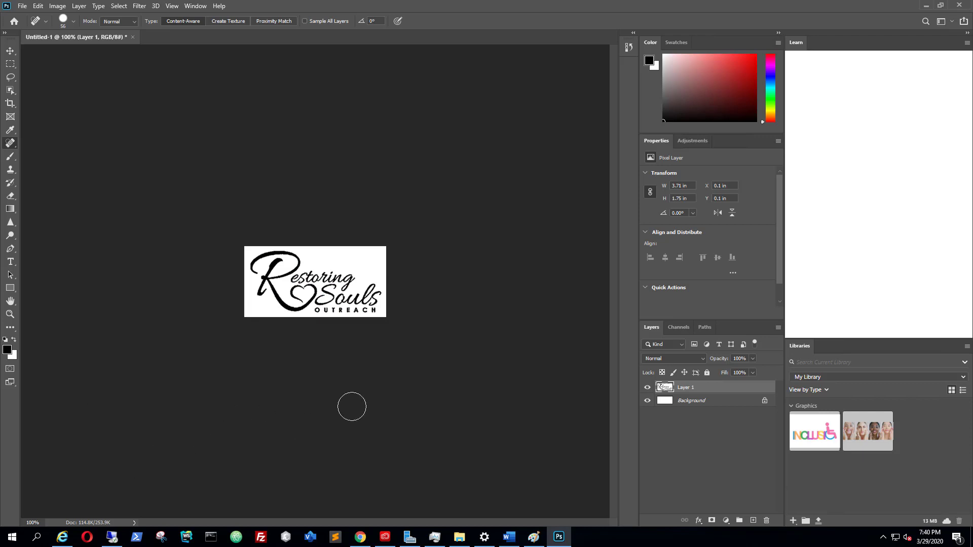
# Step: Open File Explorer's Documents folder and select the 36 KB test2-deleteme SVG file
pyautogui.press('super+e')
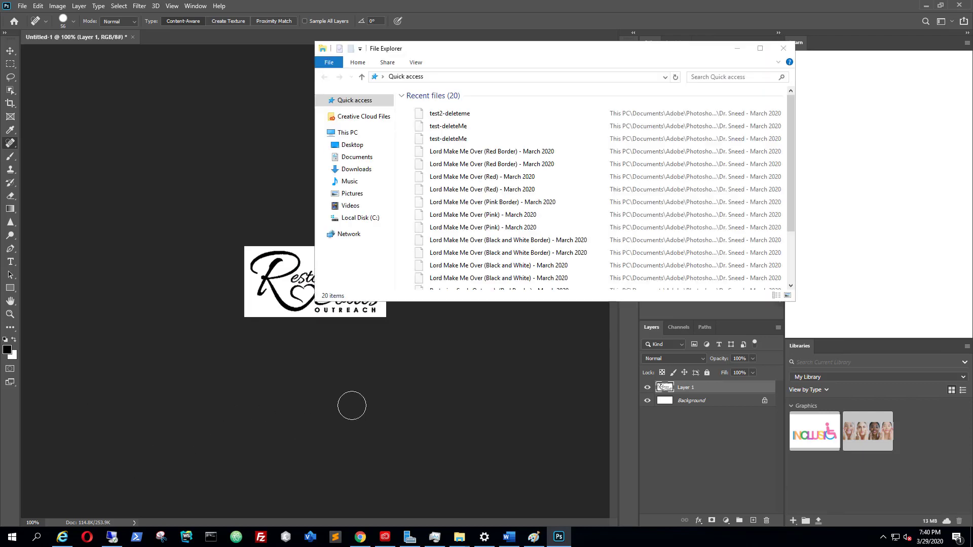
pyautogui.click(357, 157)
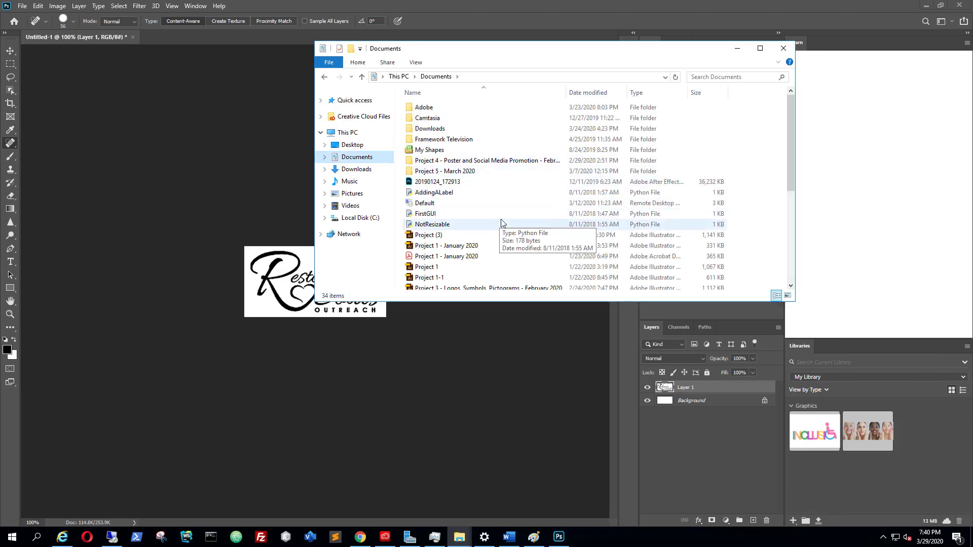
pyautogui.scroll(-5, 502, 223)
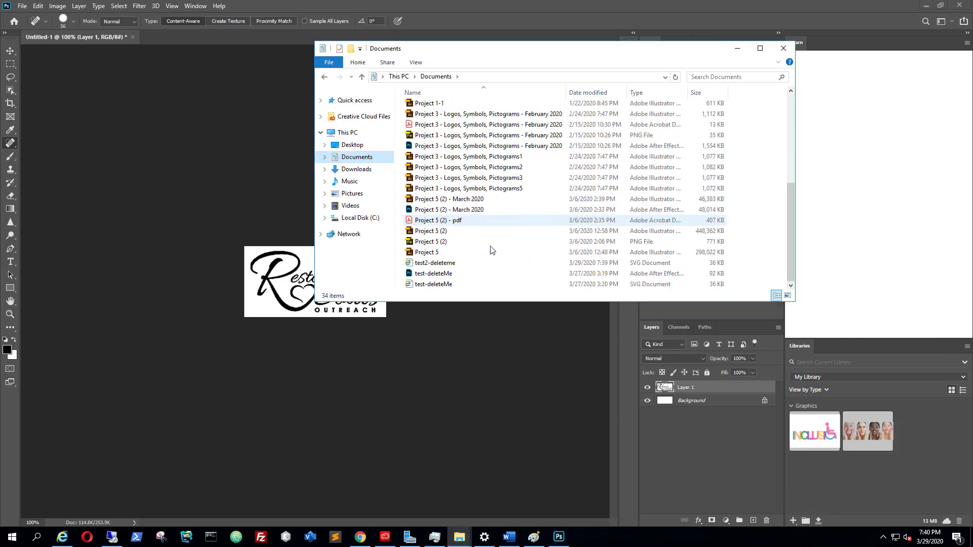
pyautogui.click(450, 266)
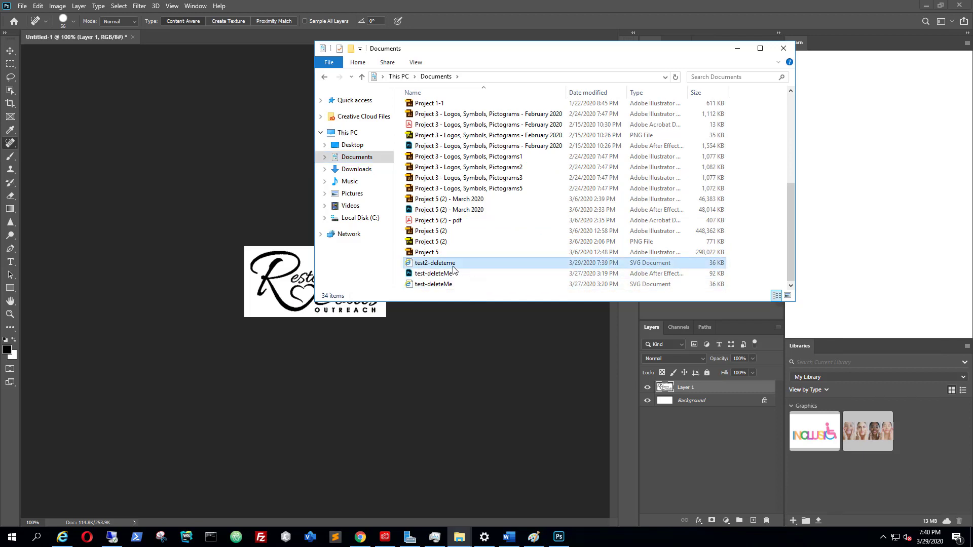